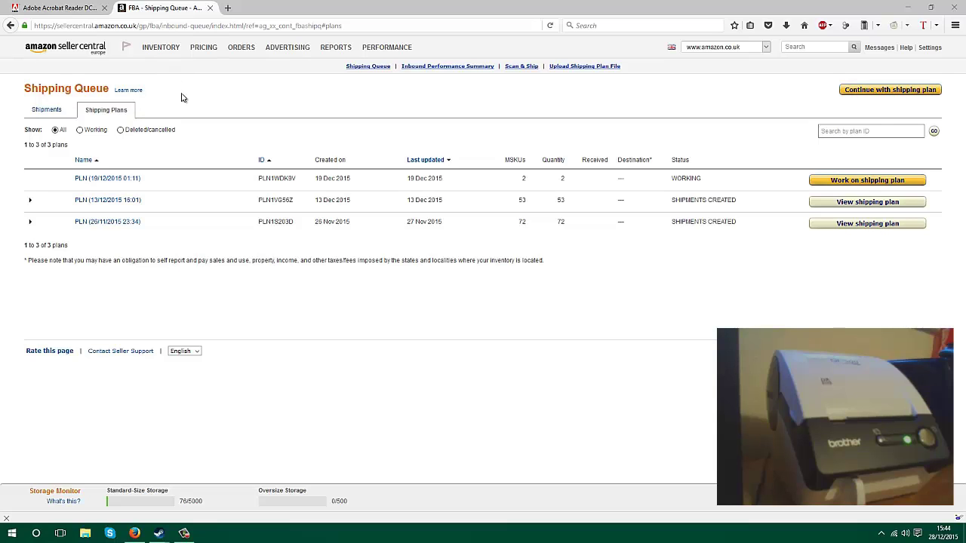
Step: Go to the Adobe Acrobat Reader DC download page and start Install now
click(56, 9)
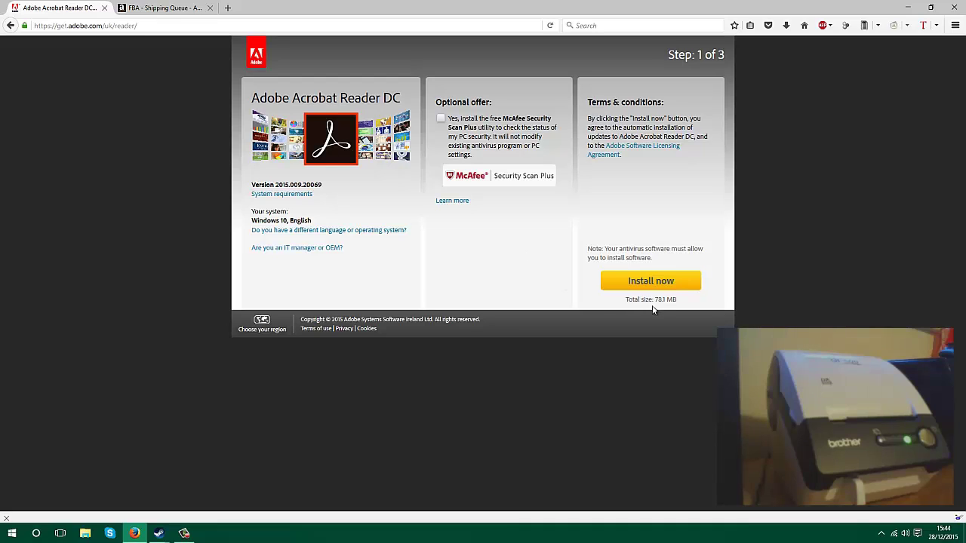
click(641, 284)
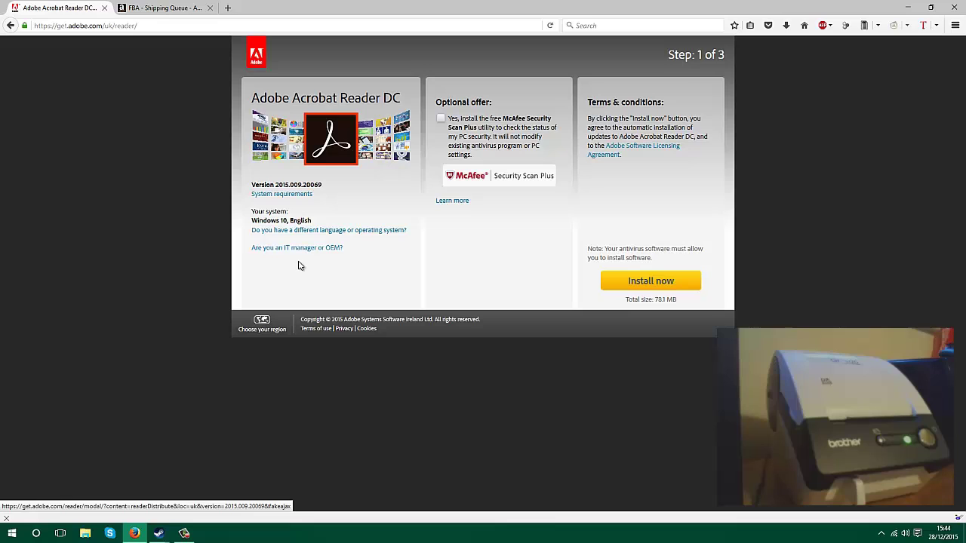
Step: Close the Adobe download tab, launch Acrobat Reader DC from Start, and decline the default-PDF prompt
click(104, 8)
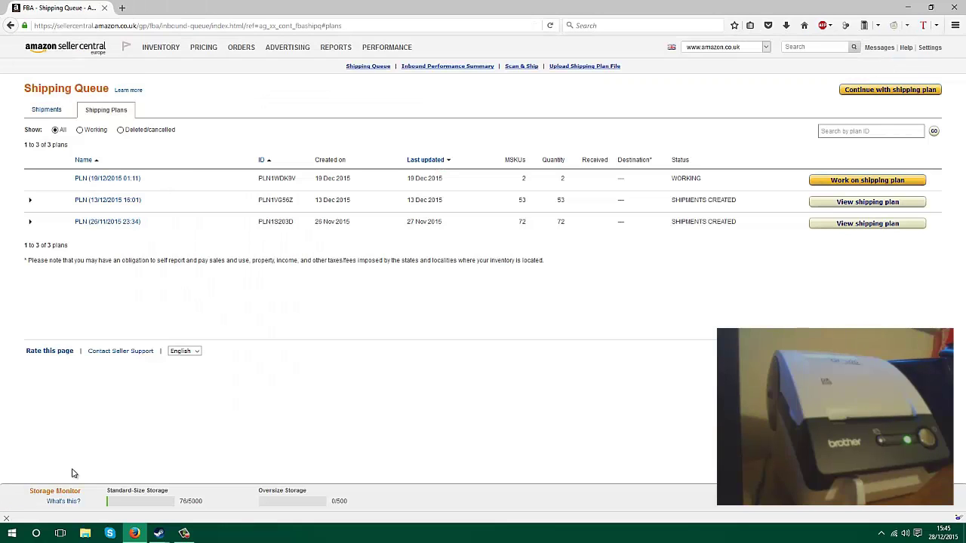
click(16, 532)
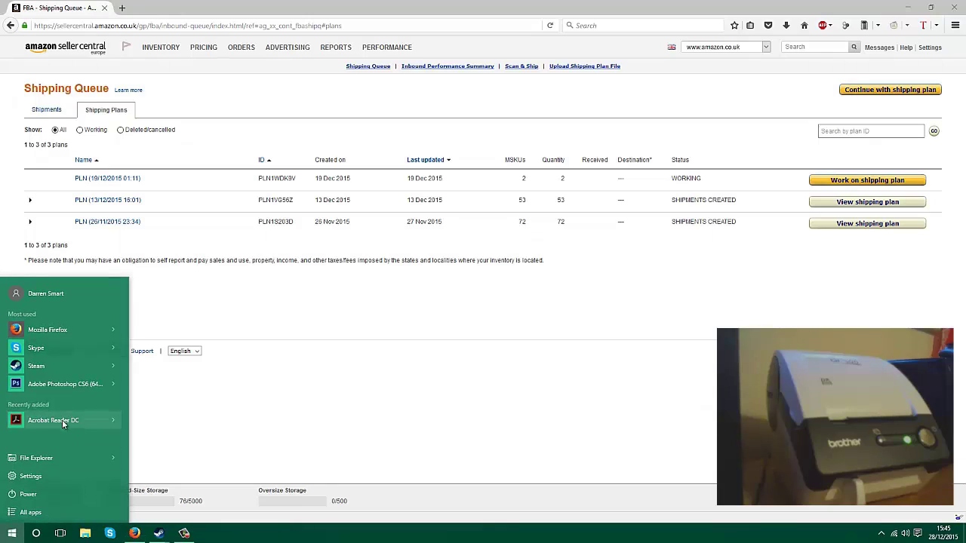
click(73, 420)
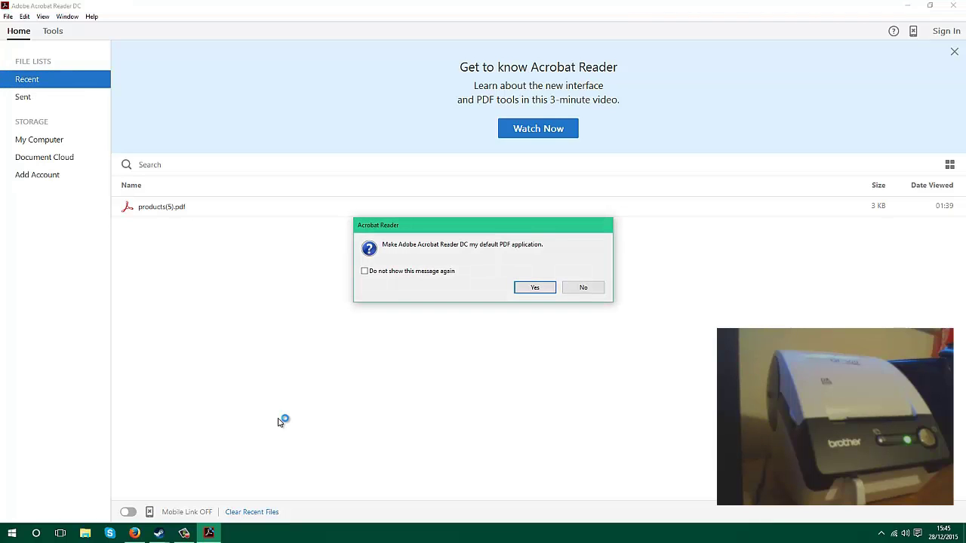
click(584, 289)
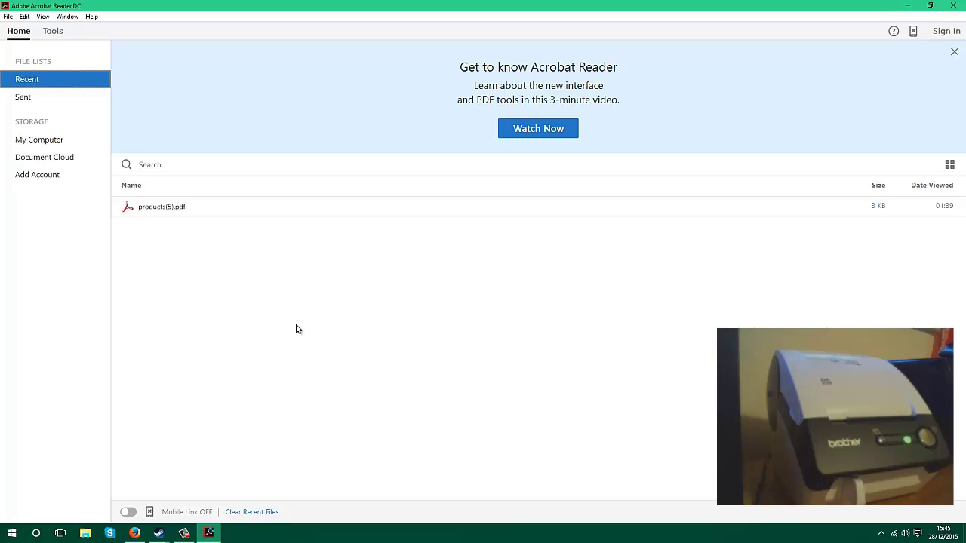
click(6, 18)
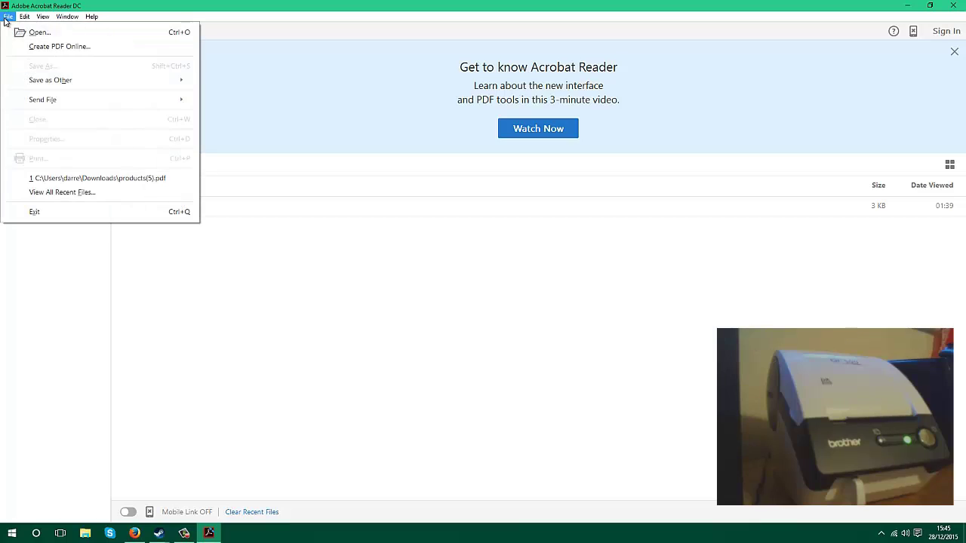
mouse_move(24, 21)
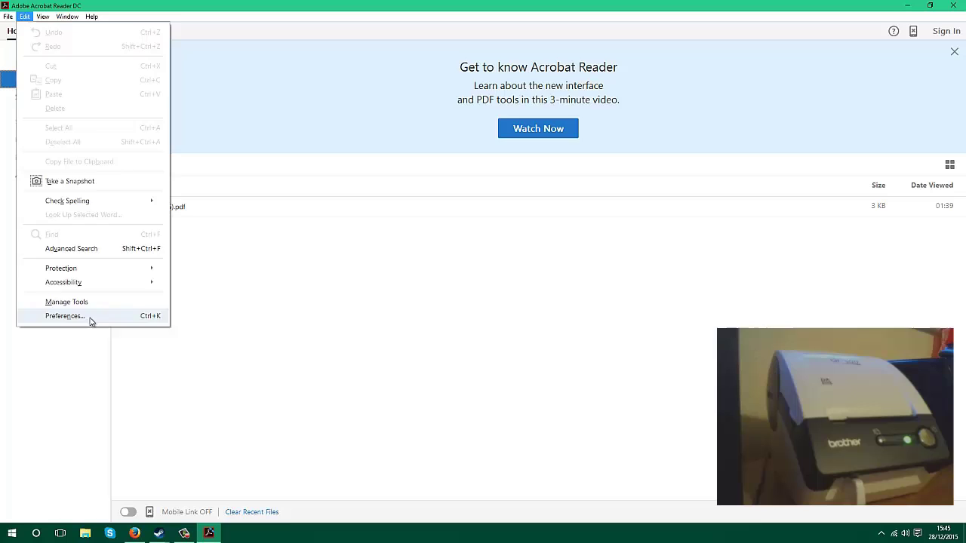
click(67, 316)
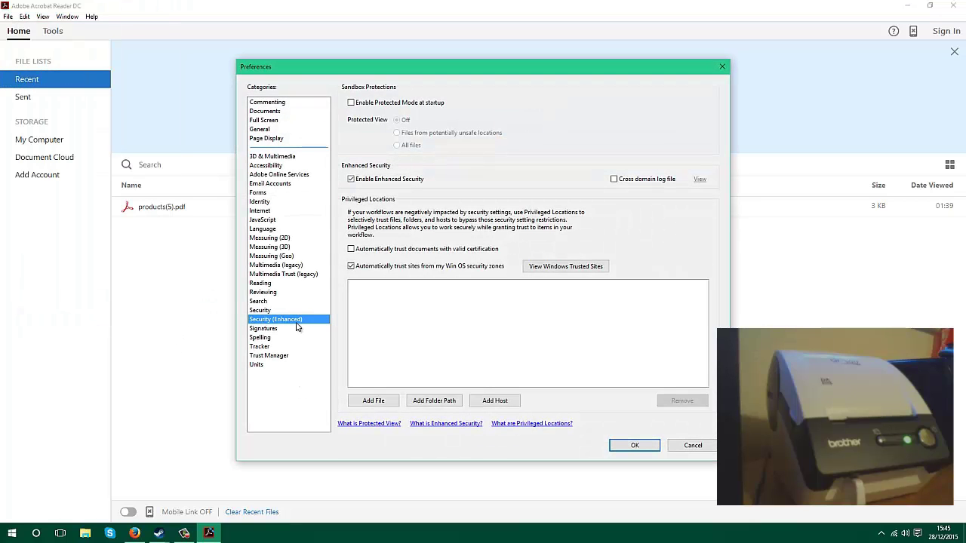
click(351, 103)
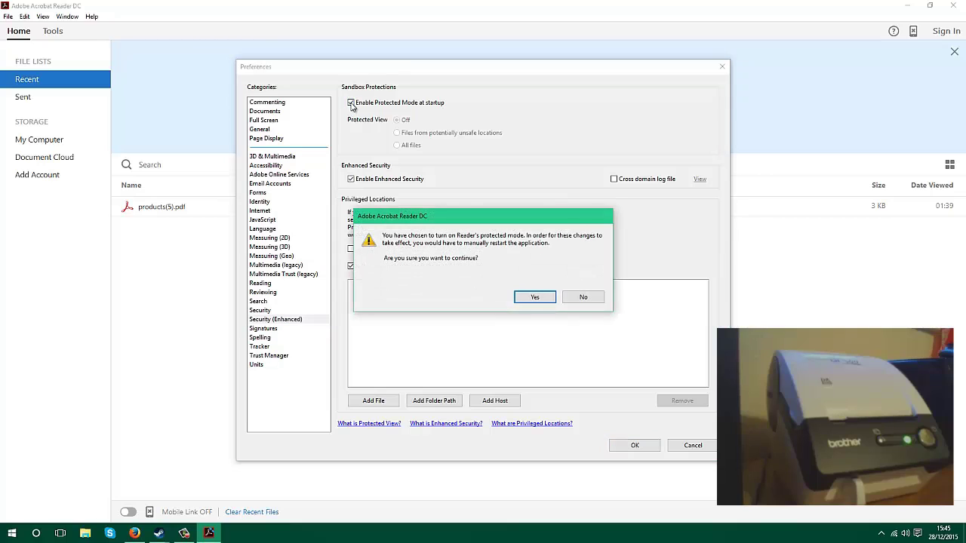
click(583, 297)
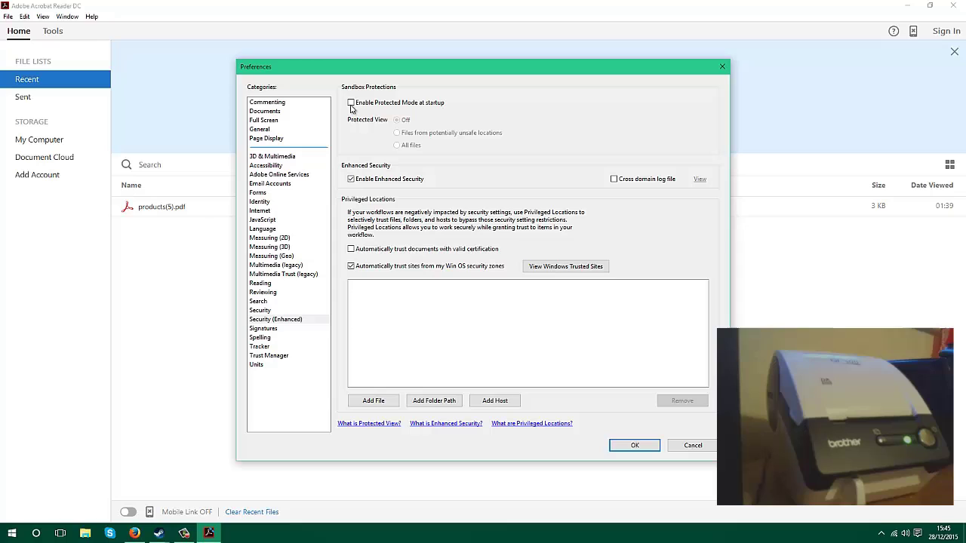
click(351, 103)
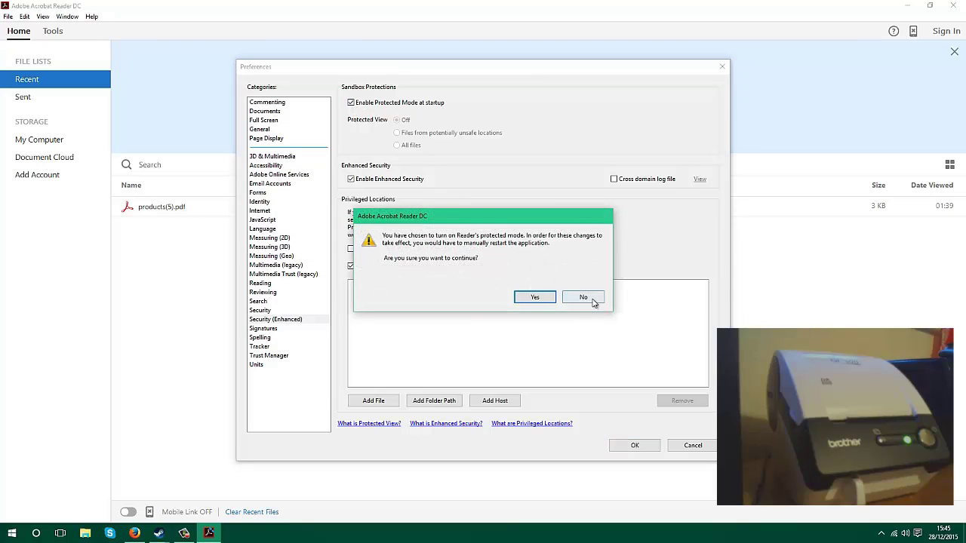
click(592, 300)
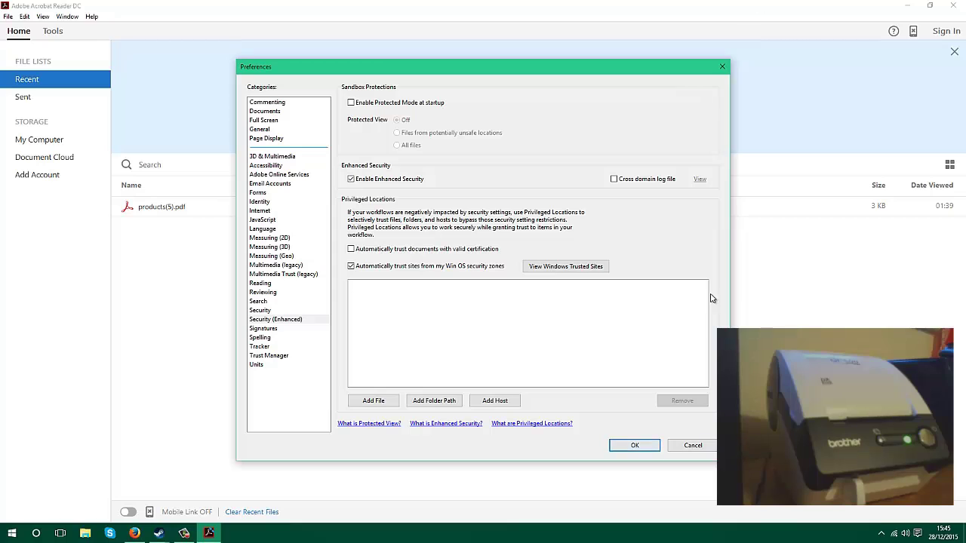
click(706, 449)
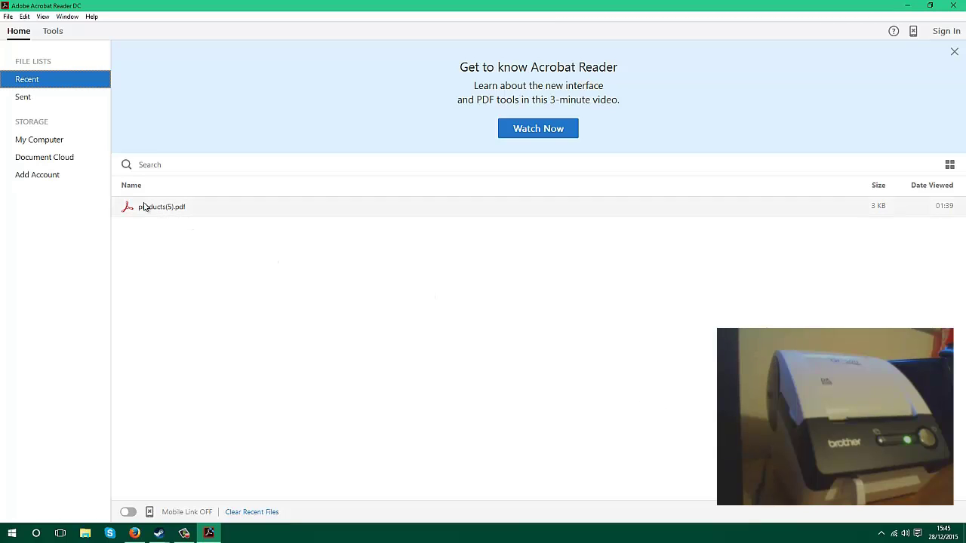
Step: Open the working shipping plan's labelling step and keep the 21-up 63.5 mm x 38.1 mm sheet
click(134, 533)
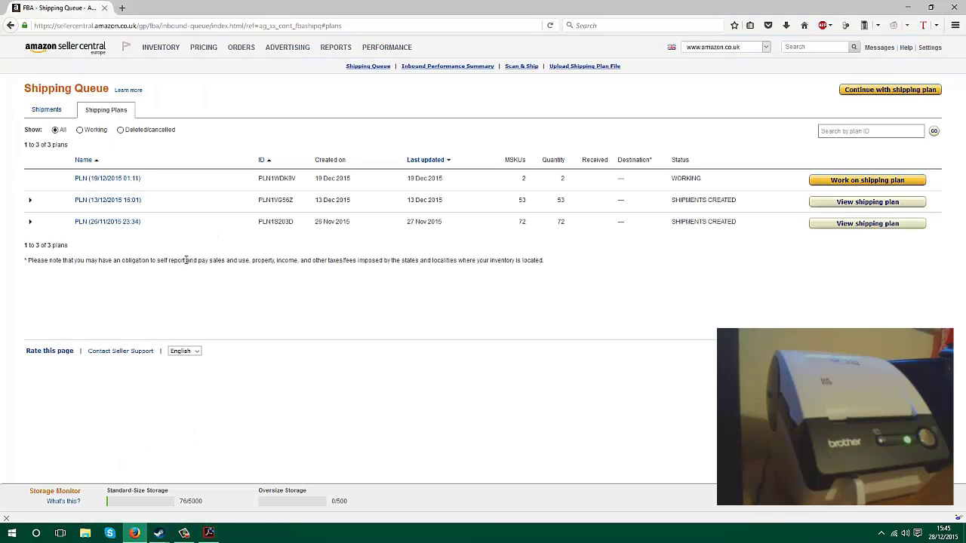
click(857, 183)
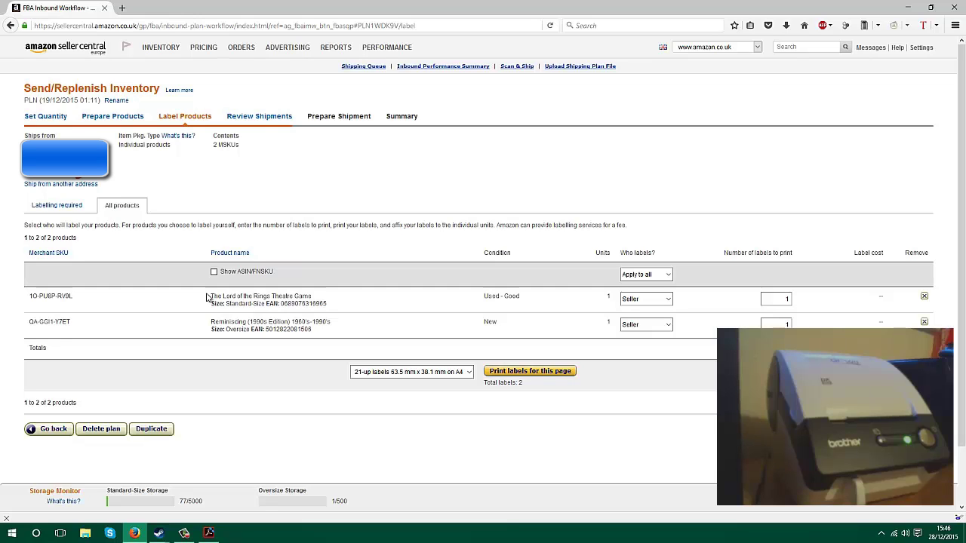
click(48, 120)
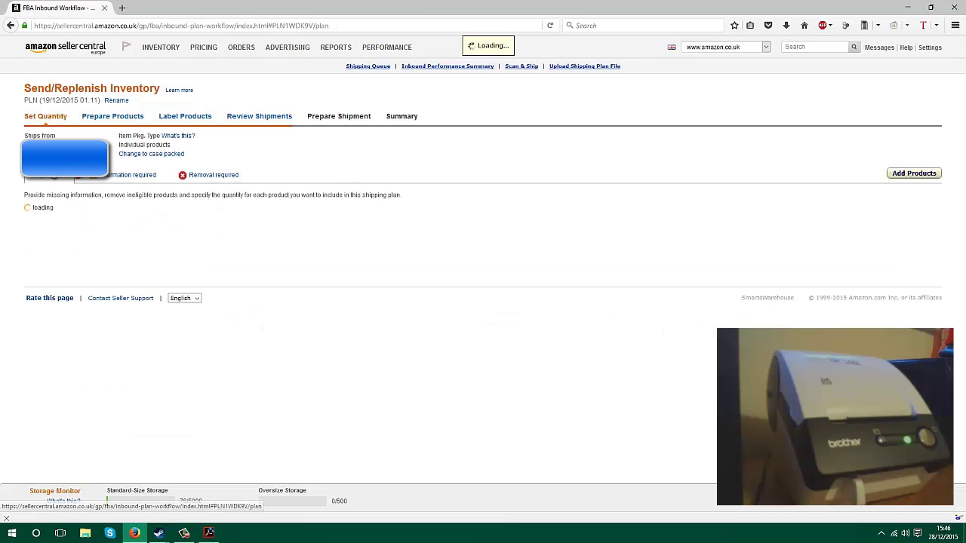
click(194, 122)
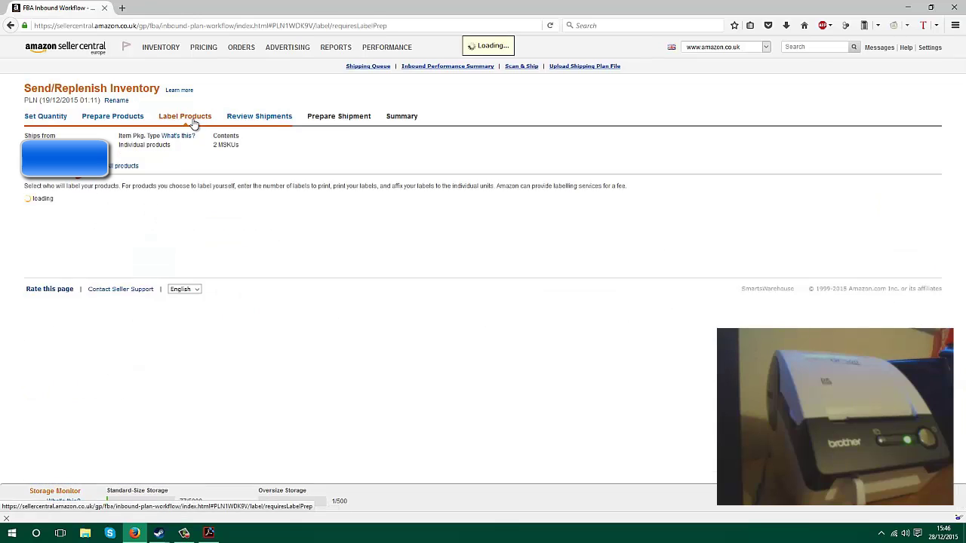
click(452, 359)
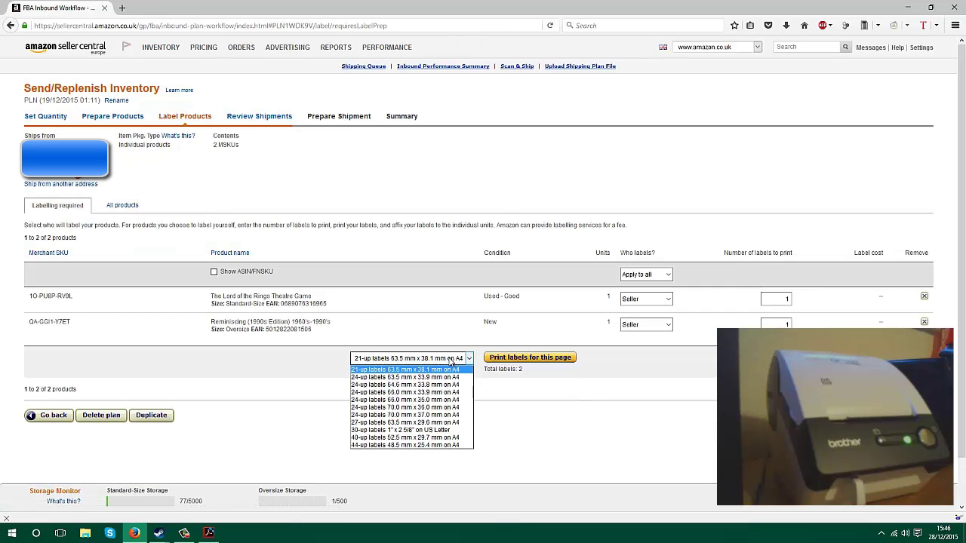
click(382, 370)
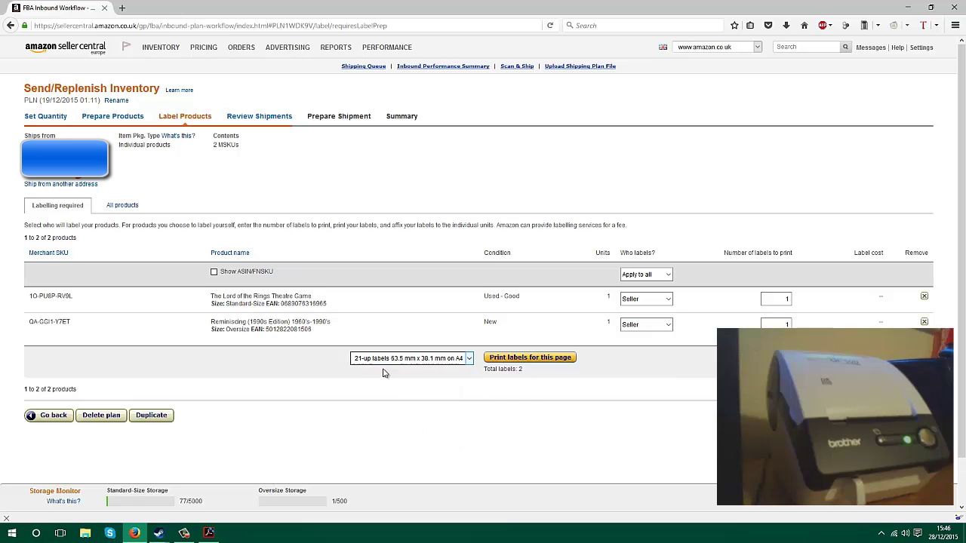
Step: Generate the labels PDF, open it in Acrobat Reader, cancel printing, and zoom in
click(547, 361)
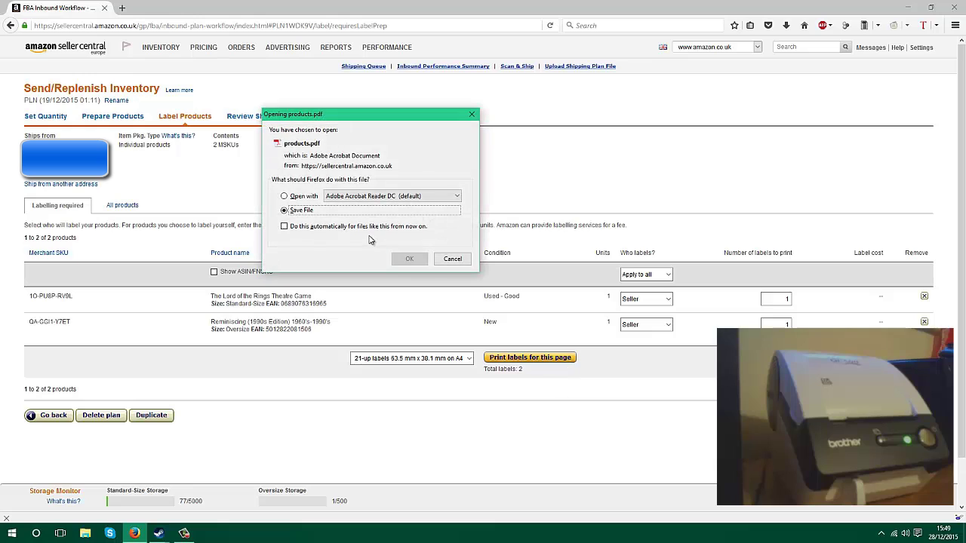
click(303, 196)
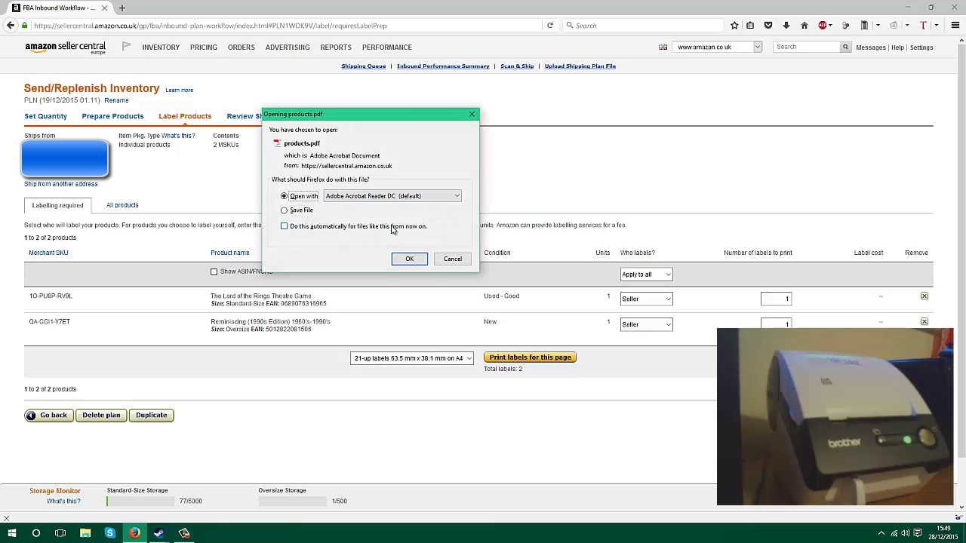
click(308, 212)
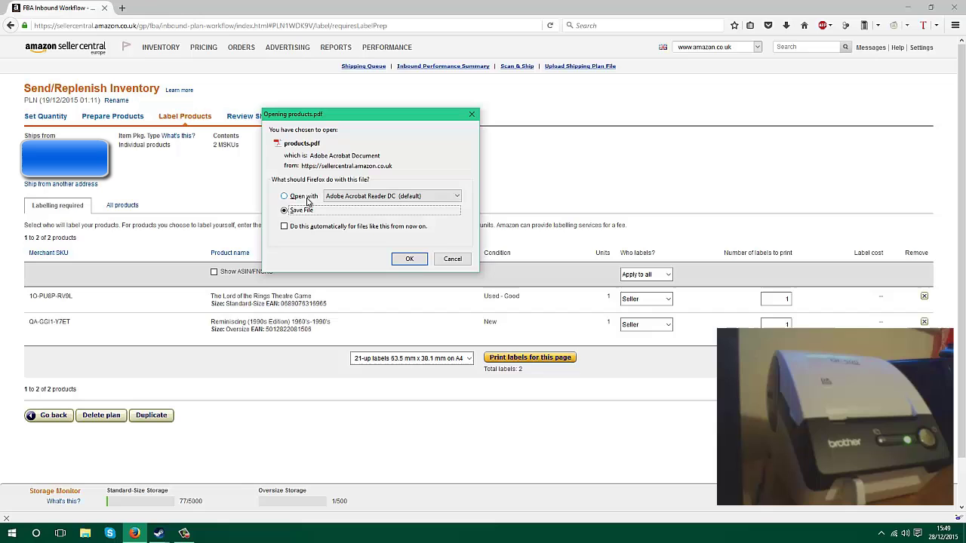
click(305, 197)
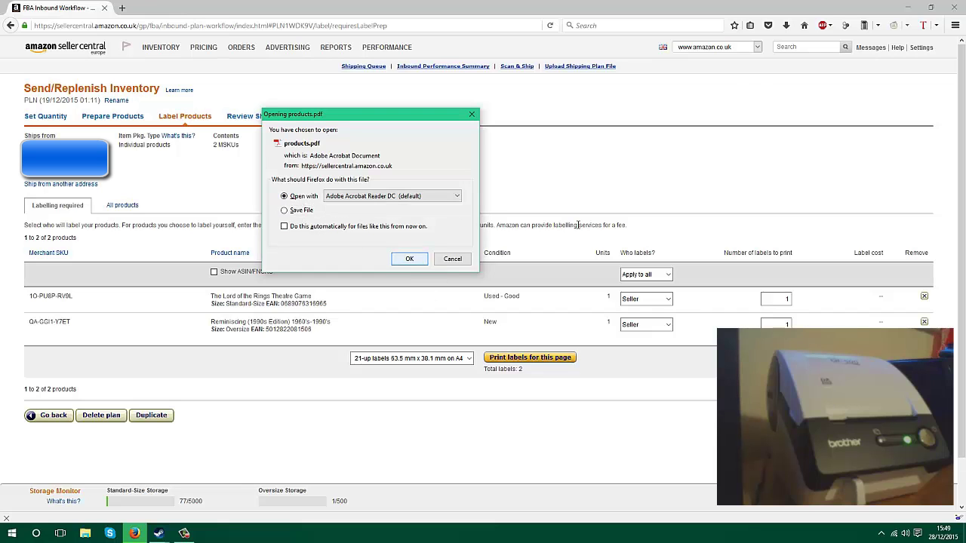
key(Return)
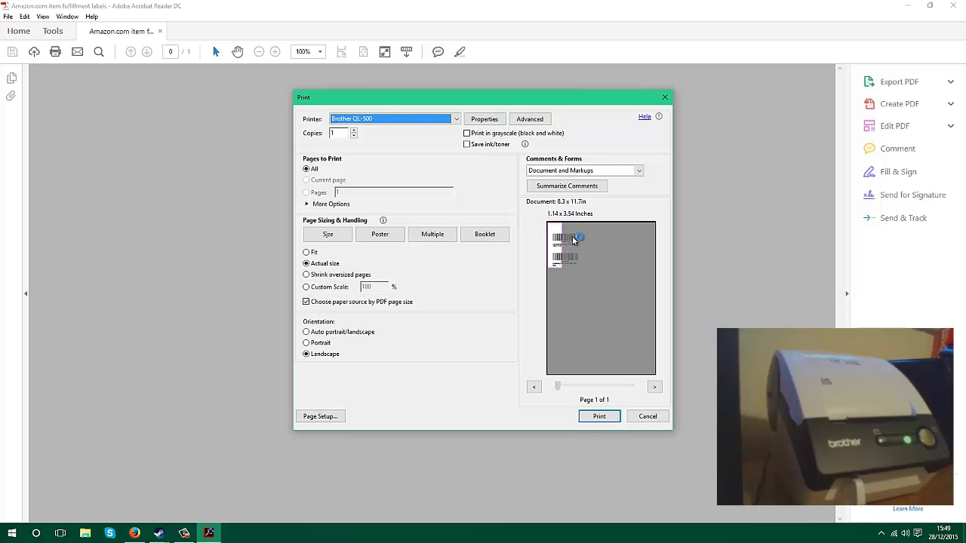
click(650, 418)
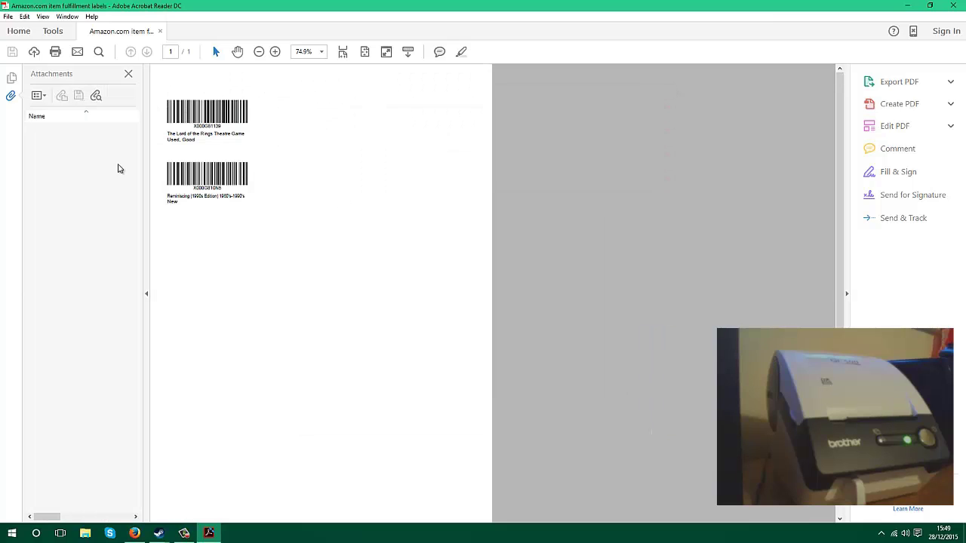
click(276, 52)
Step: At 125% zoom, snapshot the first label X000G81139 and stop the copy notice from reappearing
click(276, 52)
click(276, 52)
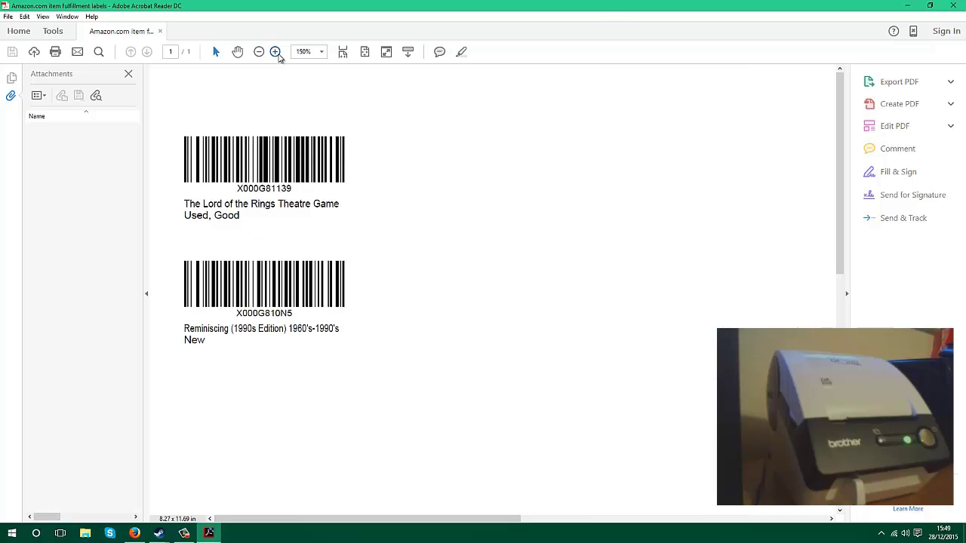
click(259, 52)
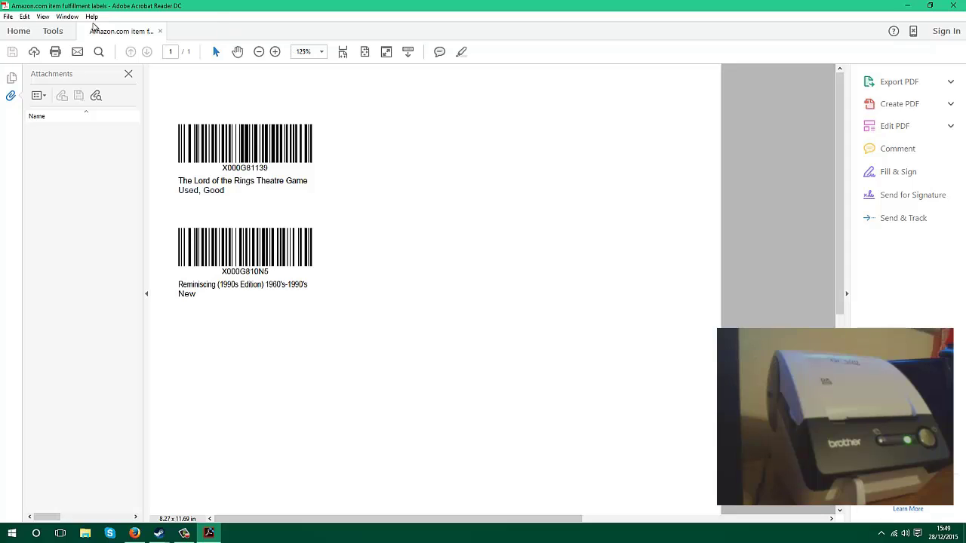
click(26, 18)
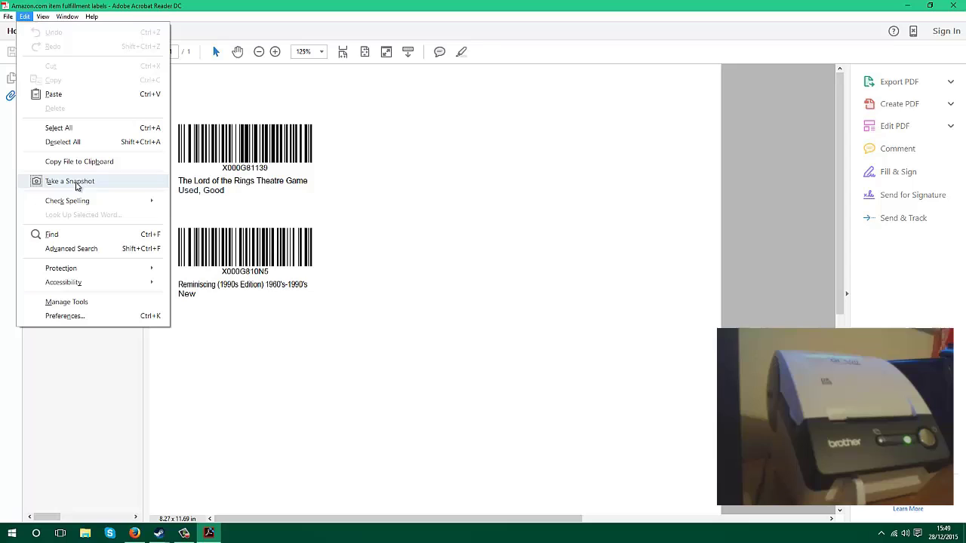
click(69, 181)
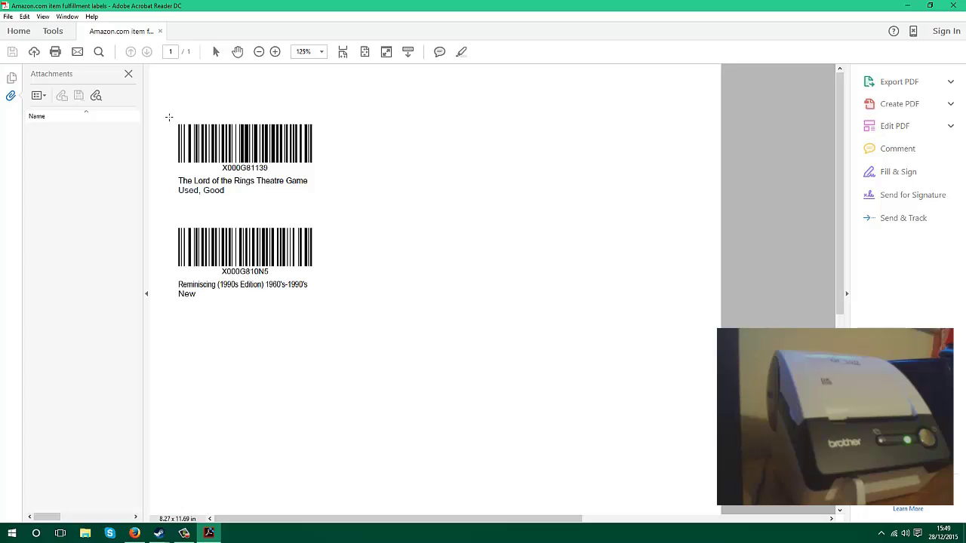
drag(169, 117, 324, 204)
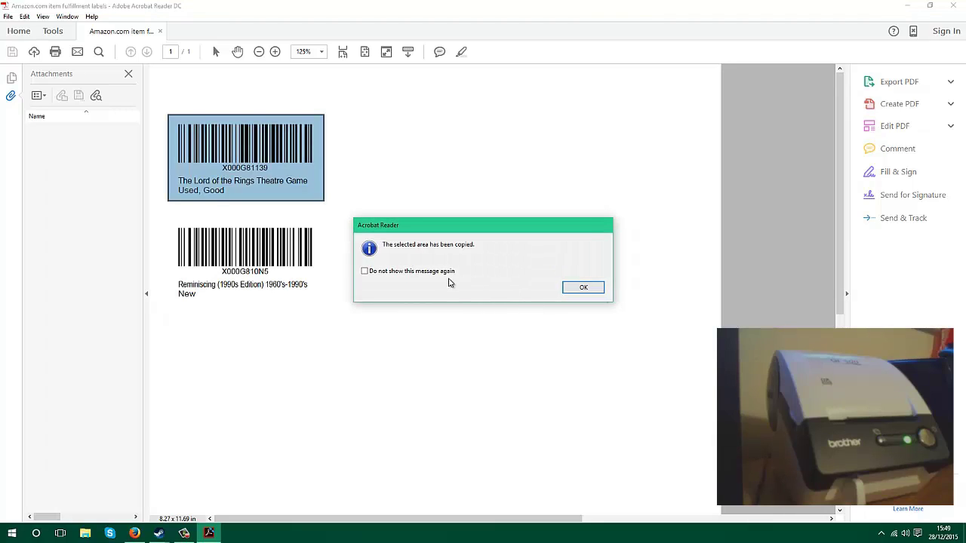
click(405, 274)
click(581, 293)
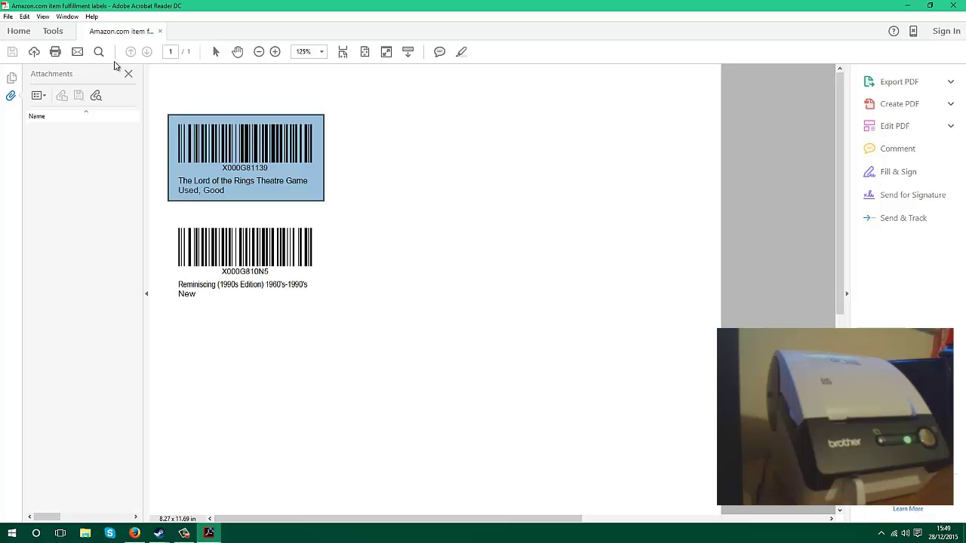
click(7, 16)
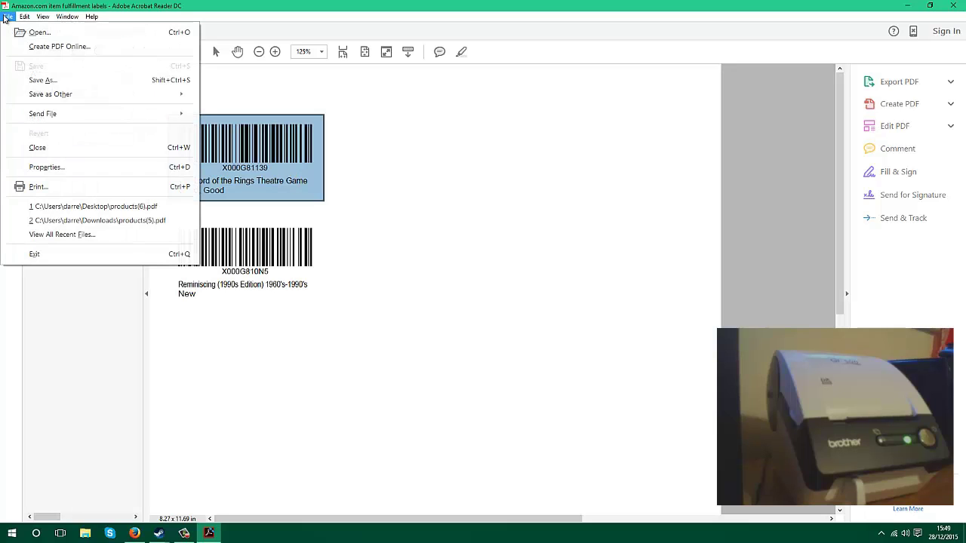
click(37, 186)
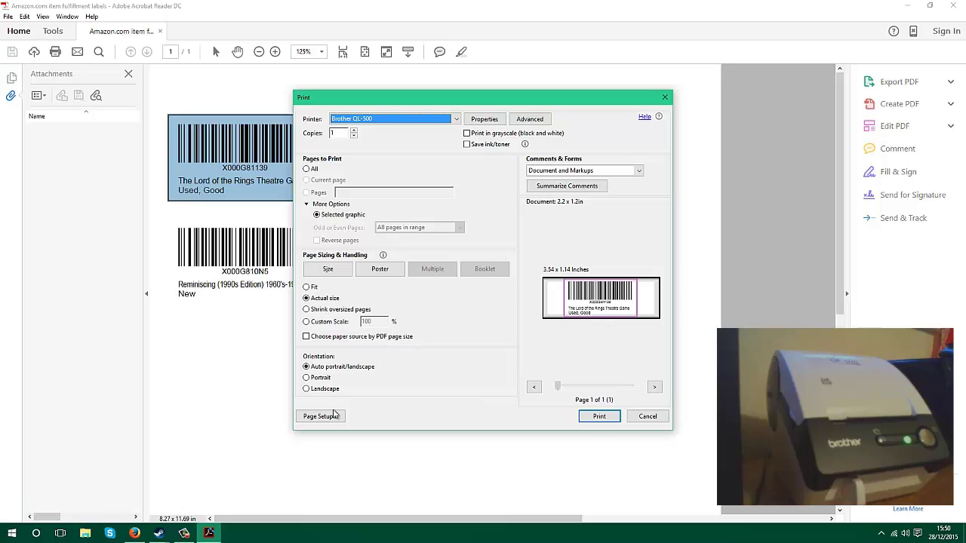
click(320, 417)
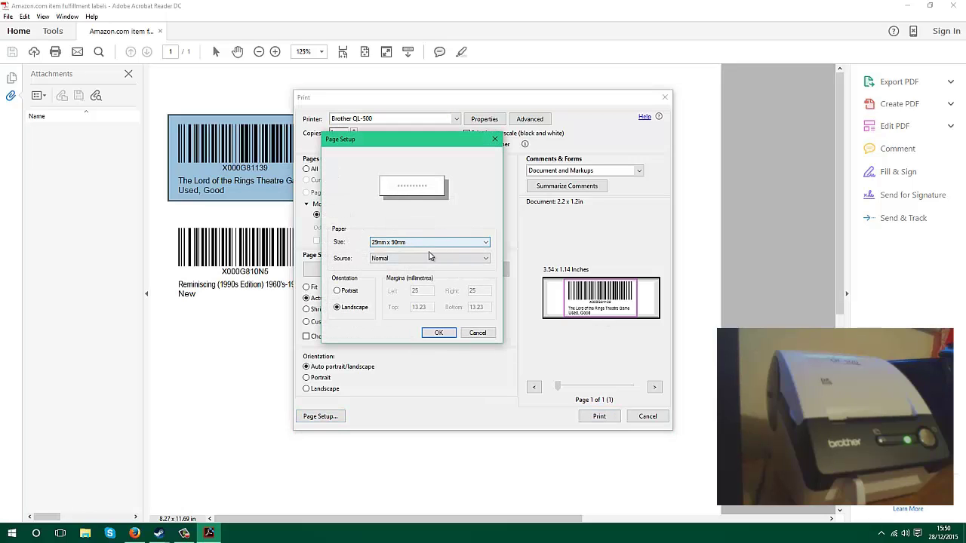
click(385, 243)
click(481, 333)
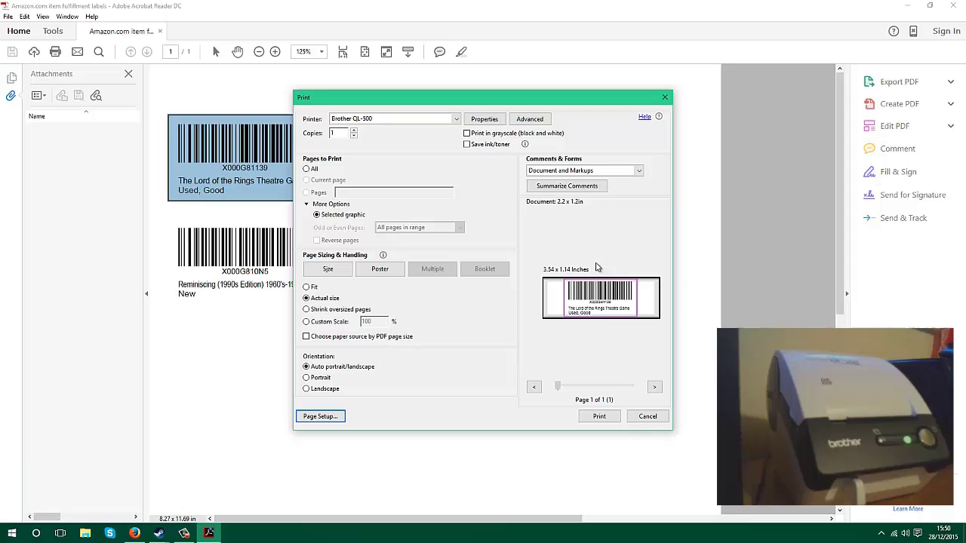
click(647, 415)
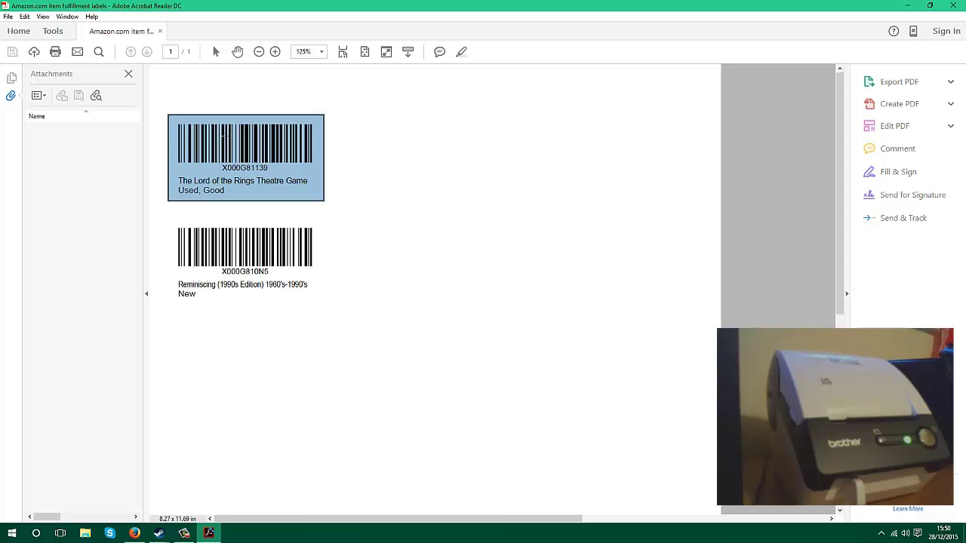
Step: Retake a tight snapshot of the first label and open its Print dialog with Ctrl+P
click(25, 16)
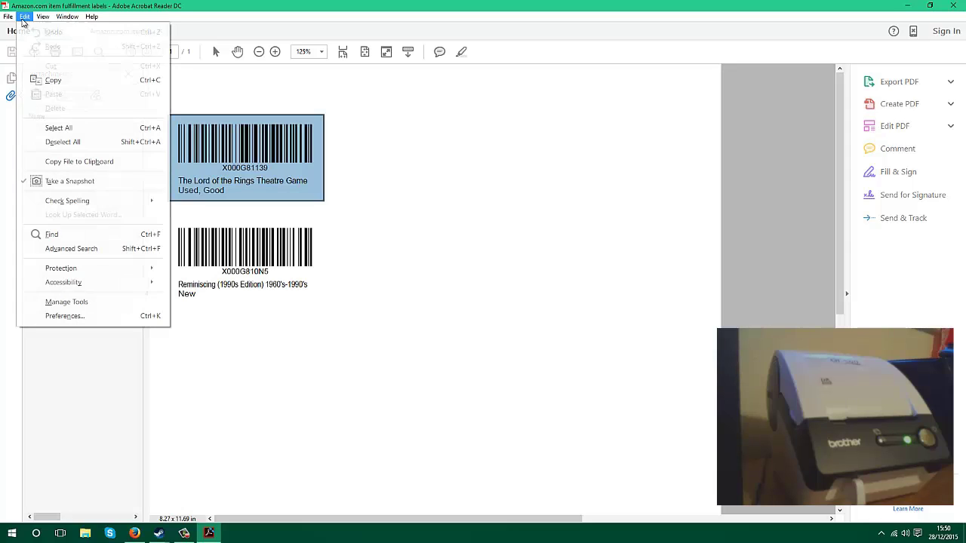
click(70, 181)
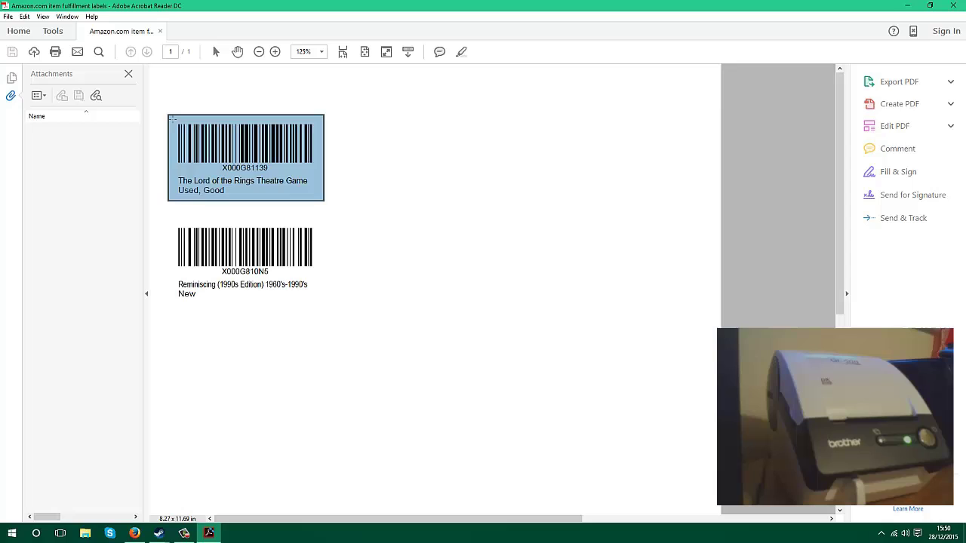
drag(174, 119, 319, 197)
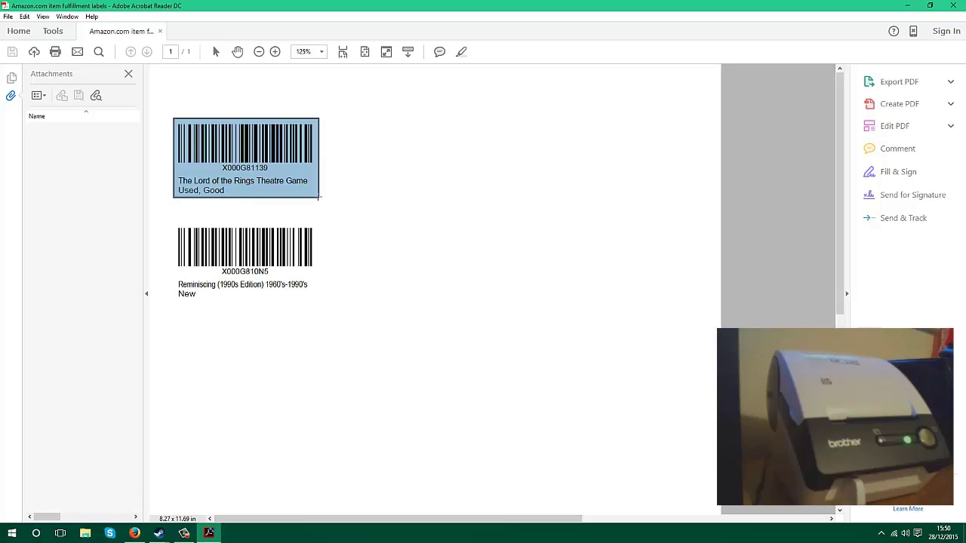
key(ctrl+p)
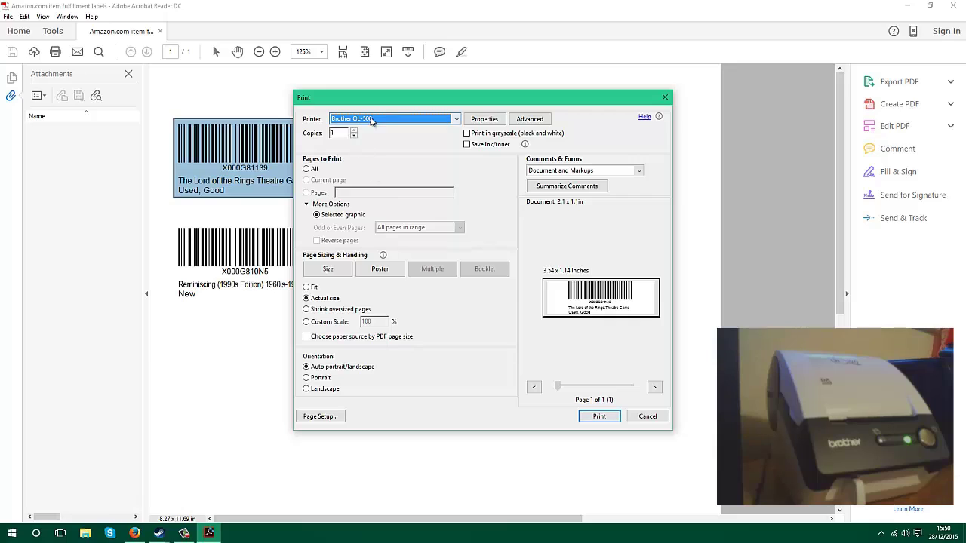
click(455, 120)
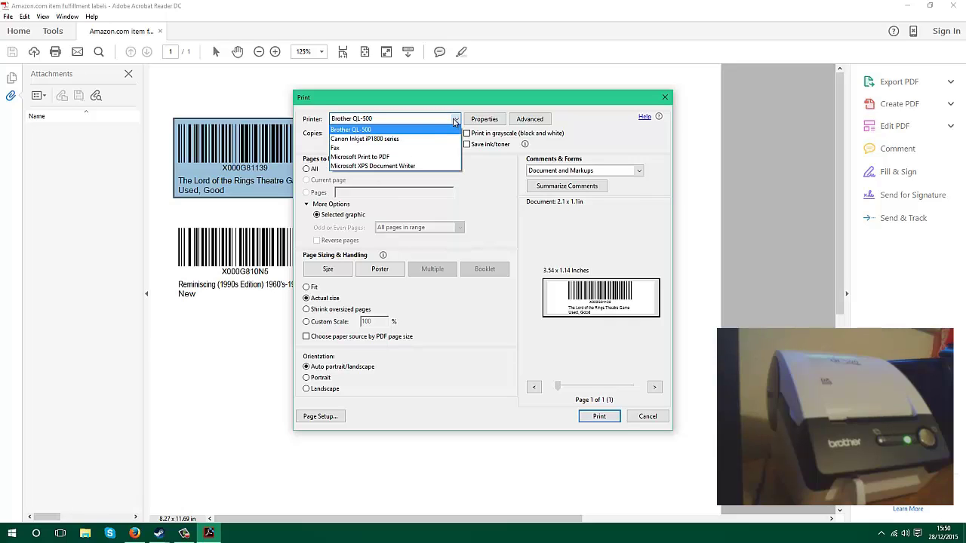
click(377, 130)
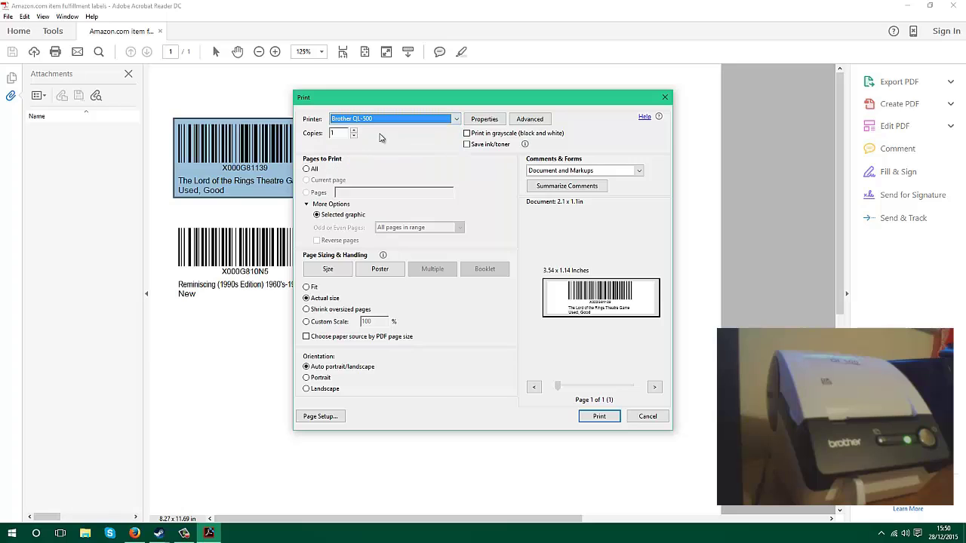
Step: Print the first barcode label on the Brother QL-500
click(600, 417)
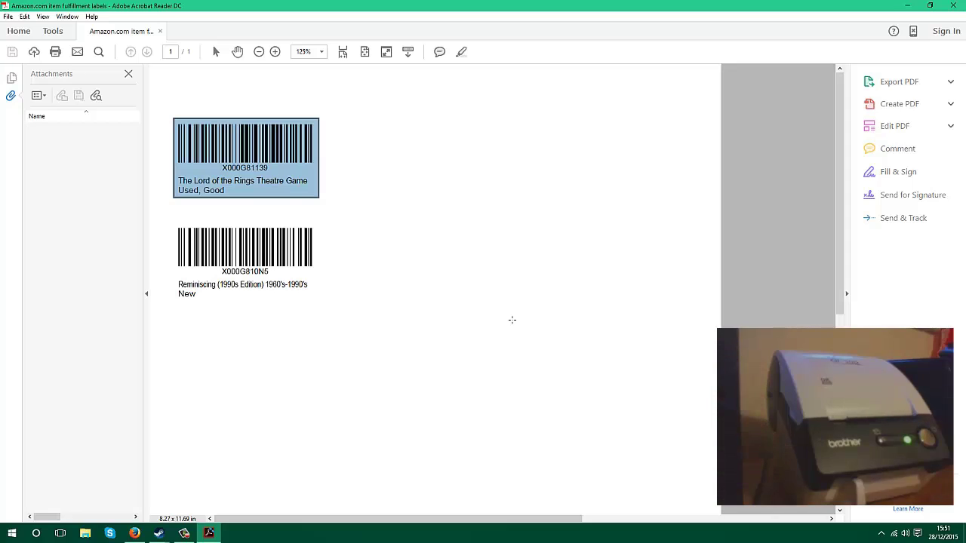
Step: Print the first label once more via File > Print
click(7, 16)
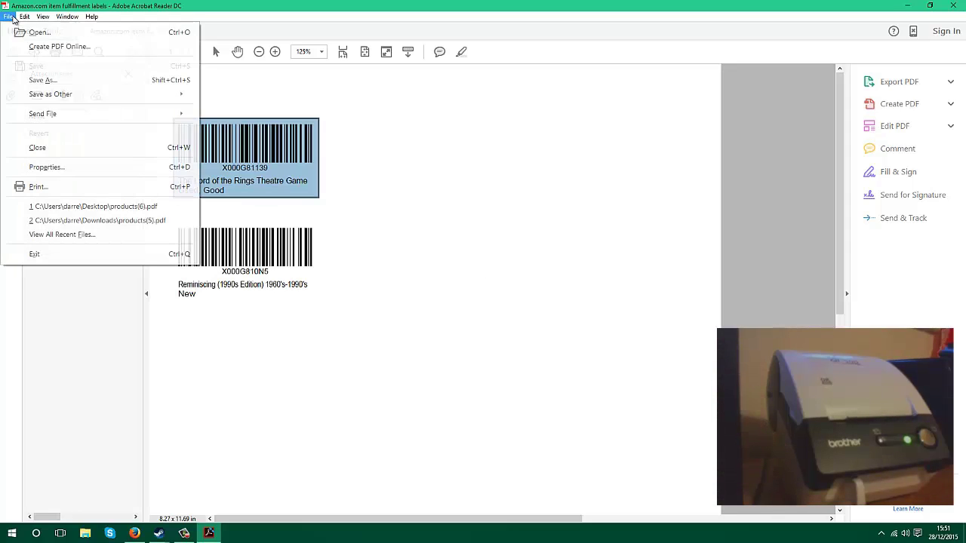
click(34, 188)
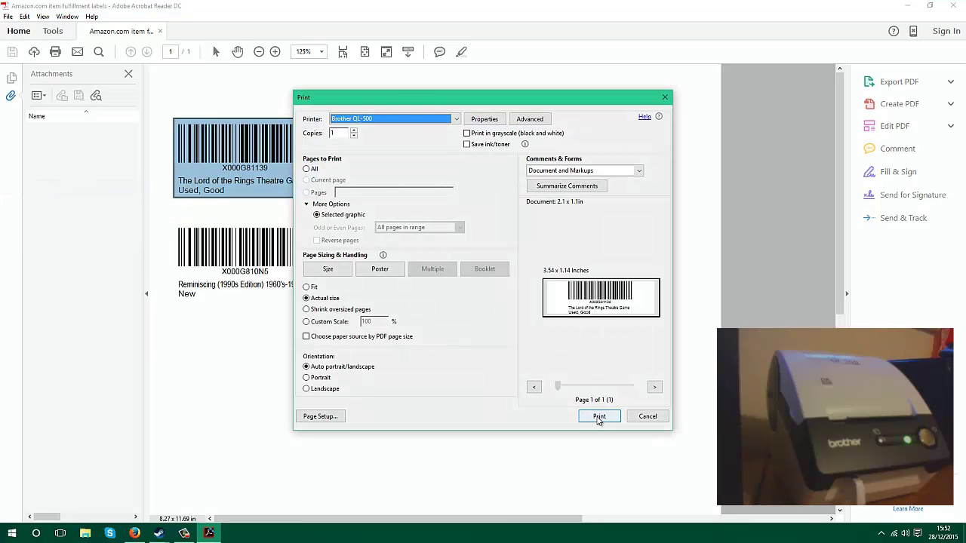
click(599, 418)
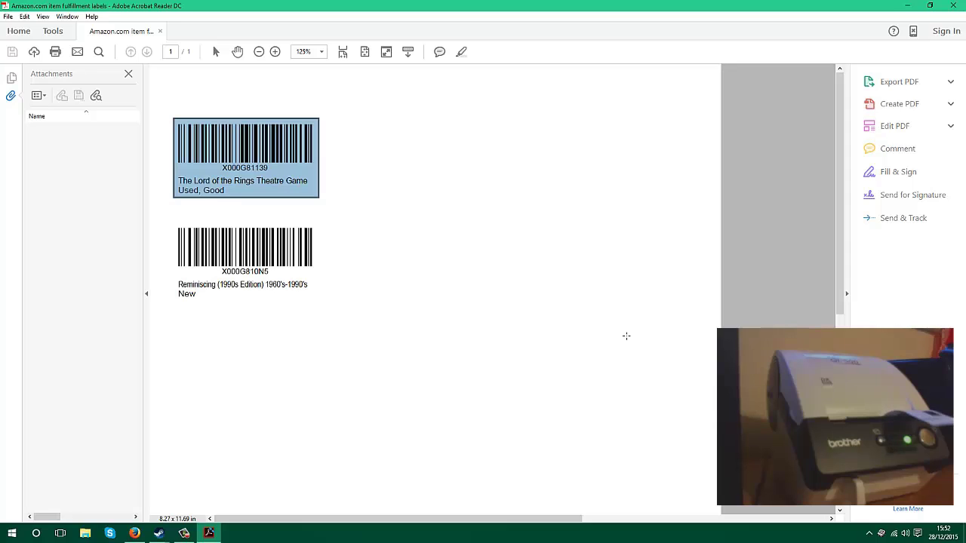
Step: Snapshot the second label X000G810N5 and print it on the Brother QL-500
click(25, 16)
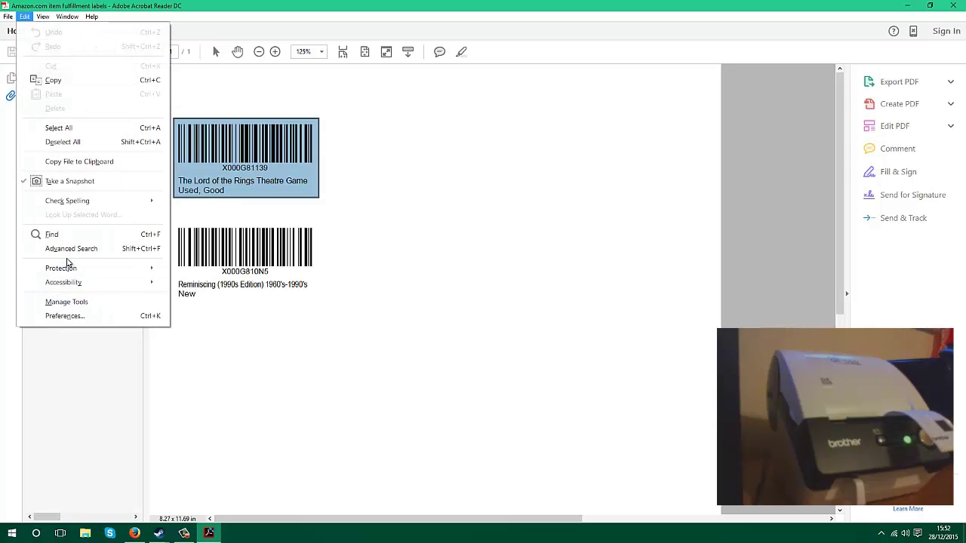
click(175, 225)
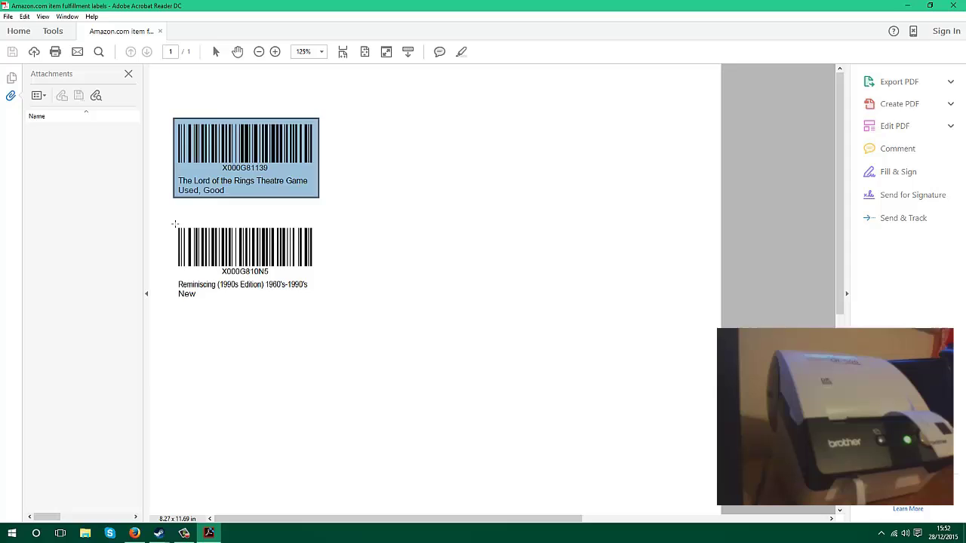
drag(174, 224, 319, 301)
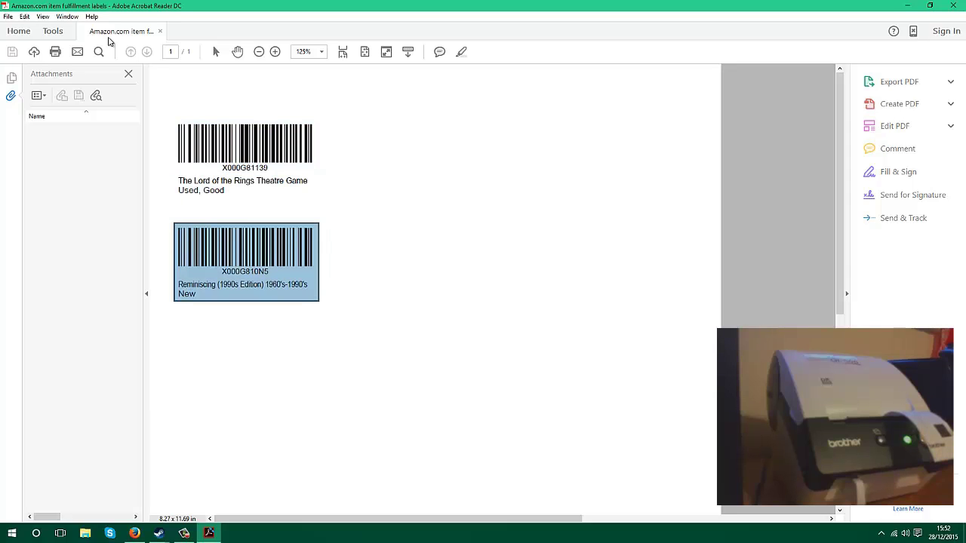
click(8, 16)
click(56, 187)
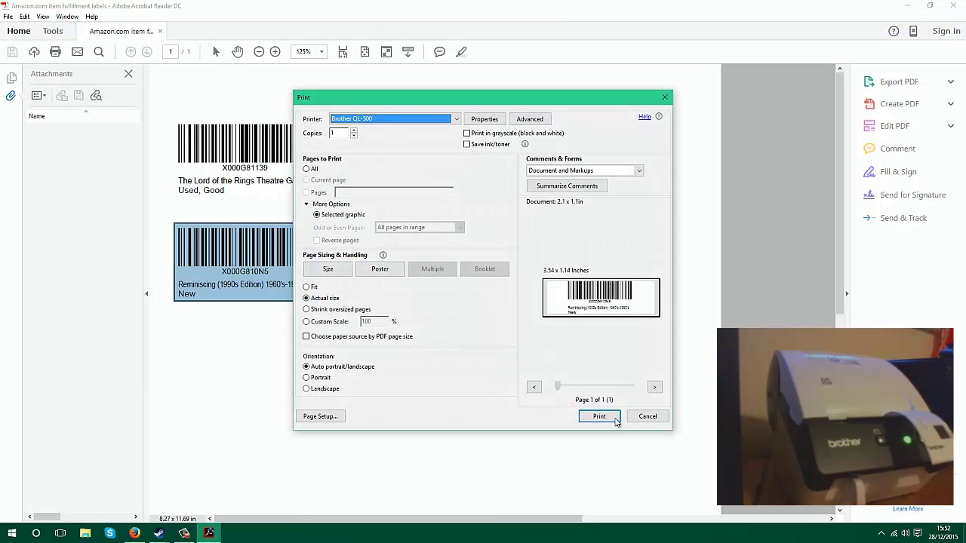
click(600, 419)
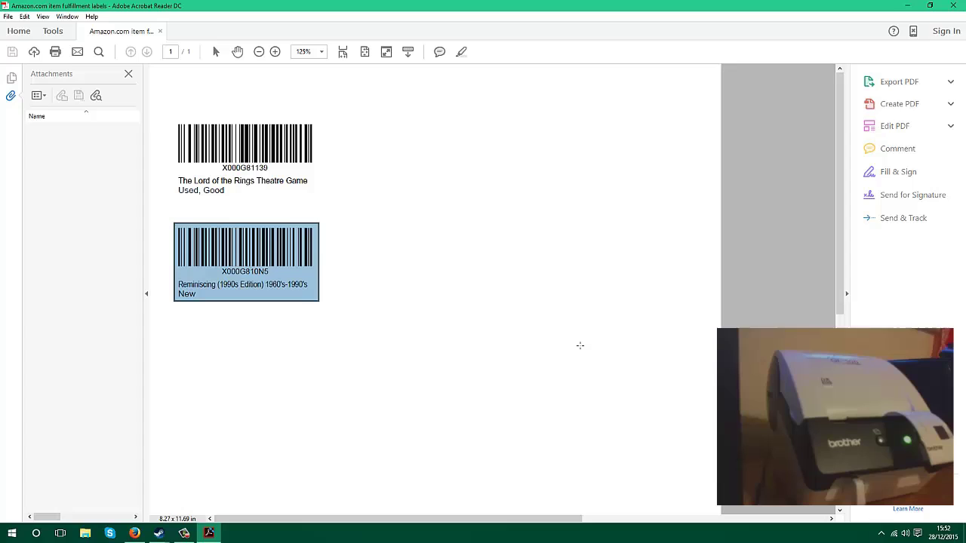